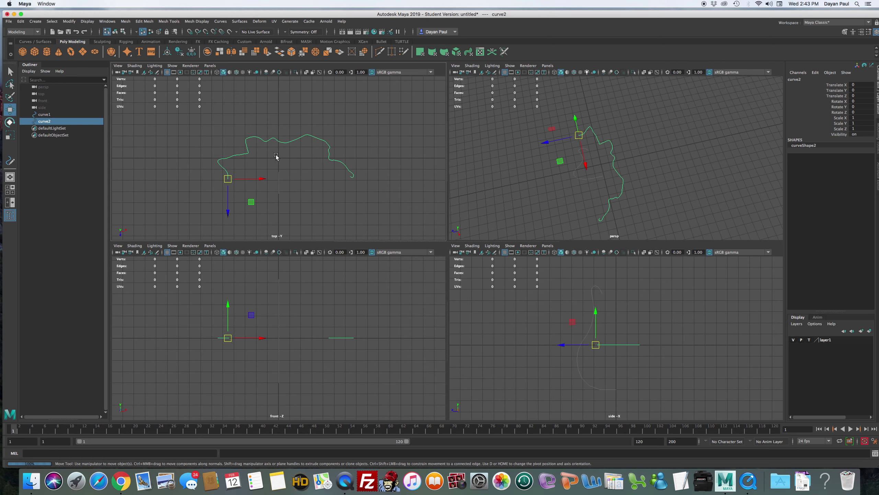
- Revolve the wavy profile curve into a surface and inspect it in the perspective view
left_click(227, 178)
left_click(239, 21)
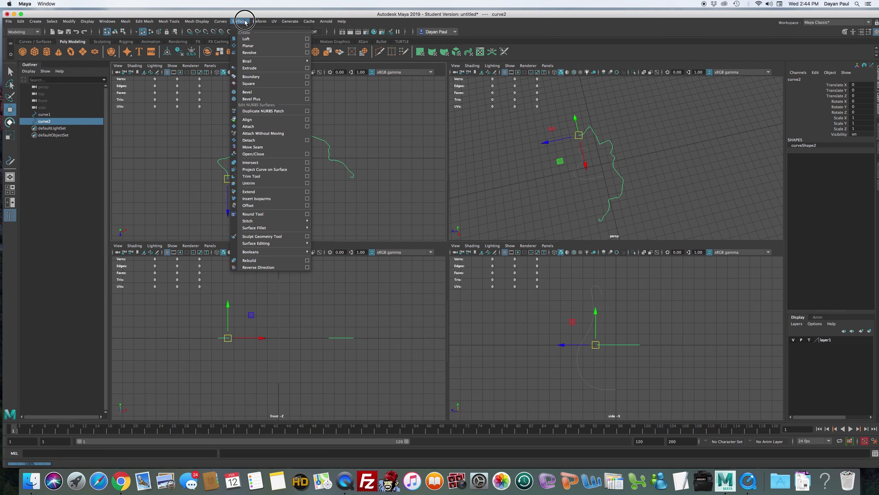
left_click(251, 53)
left_click(684, 197)
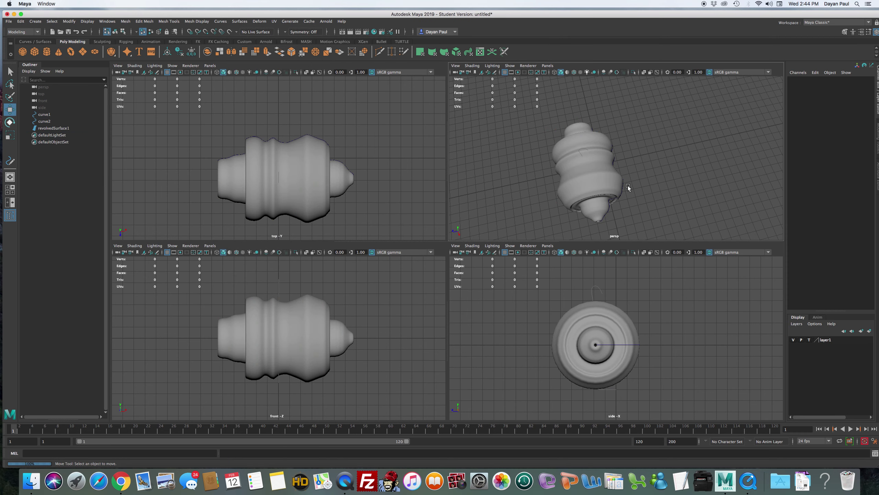
left_click_drag(583, 190, 636, 173, "alt")
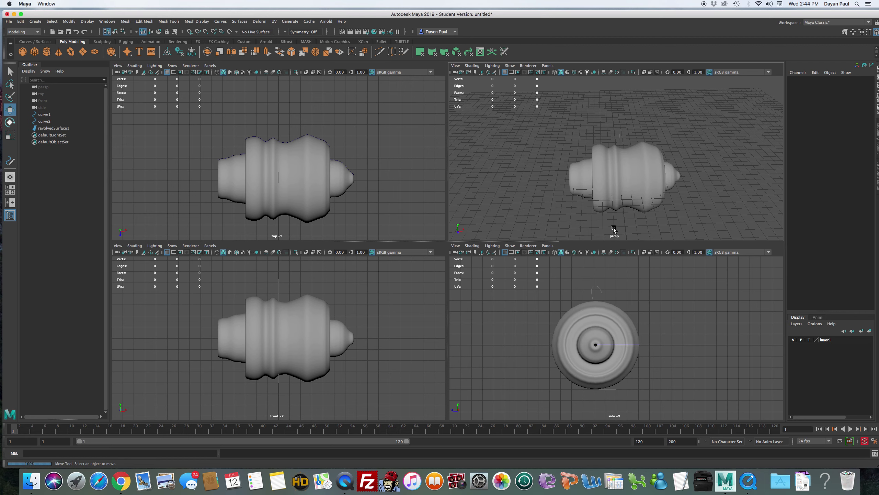
- Move the revolved surface about 17 units along X, away from its profile curve
left_click(310, 330)
left_click_drag(668, 166, 791, 164)
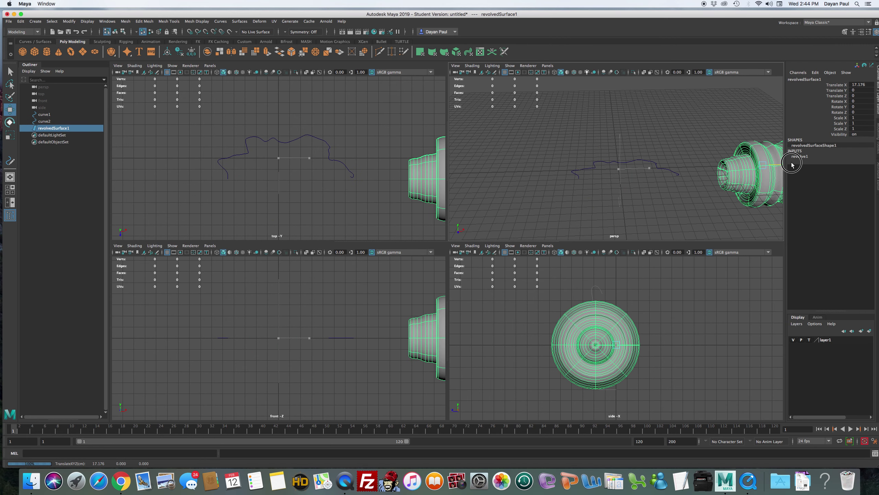
left_click(639, 188)
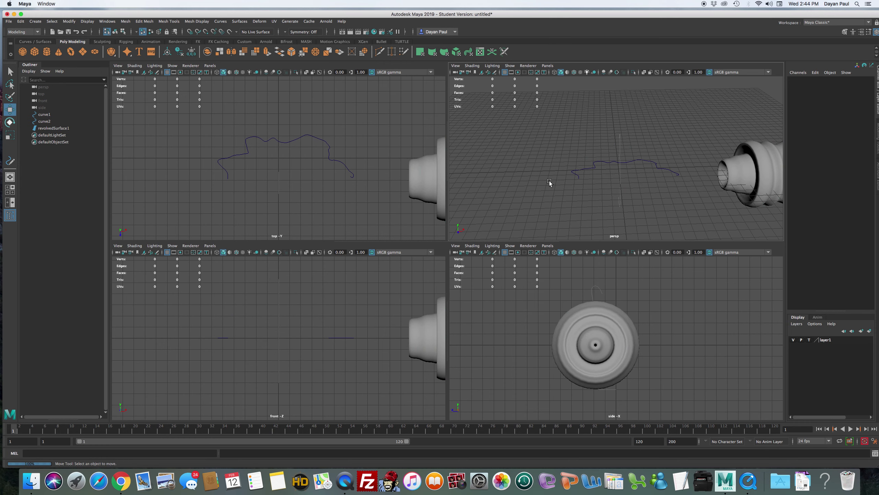
- Delete the wavy profile curve together with the revolved surface
left_click(322, 143)
left_click_drag(232, 115, 433, 220)
key("Delete")
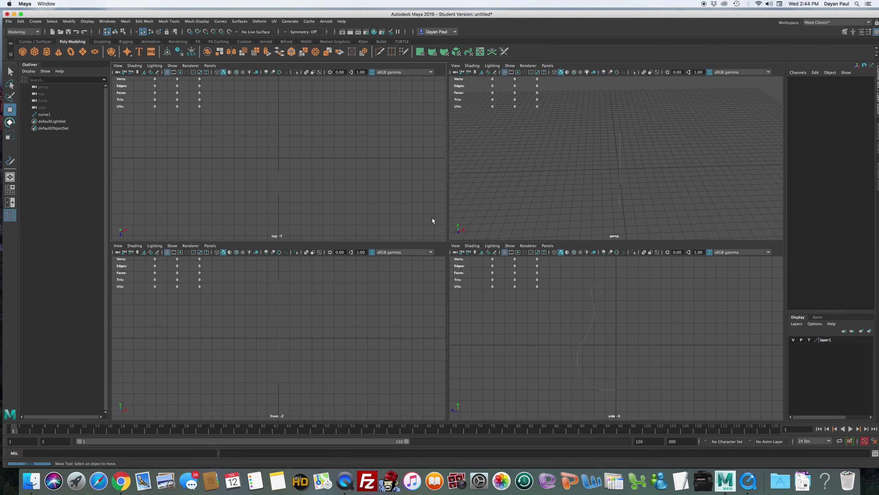
- Draw a three point circular arc in the top view, just to the negative X side of the origin
left_click(36, 21)
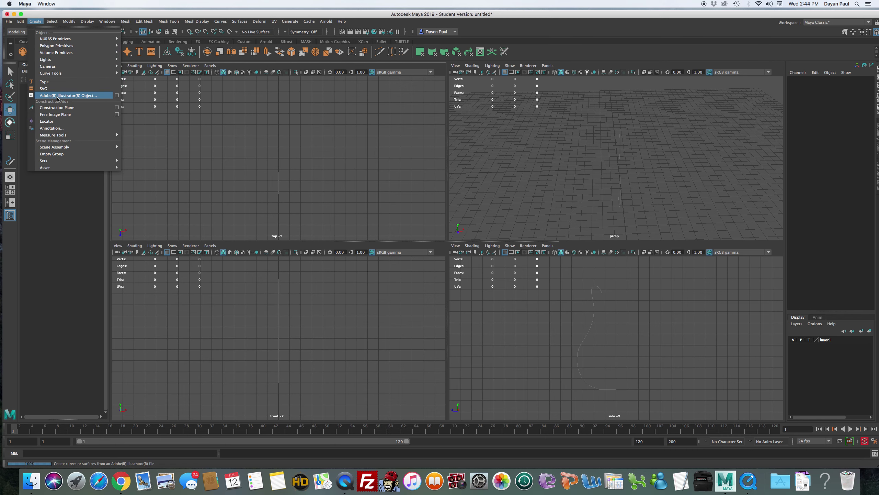
mouse_move(55, 67)
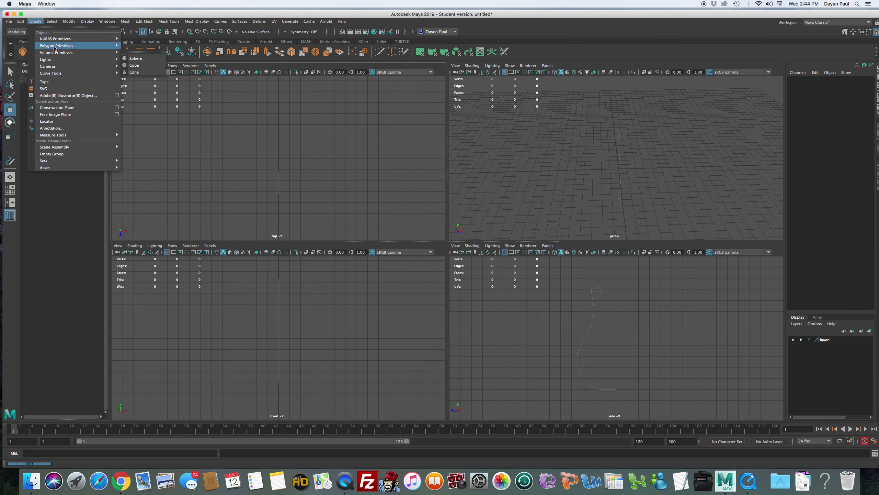
mouse_move(83, 73)
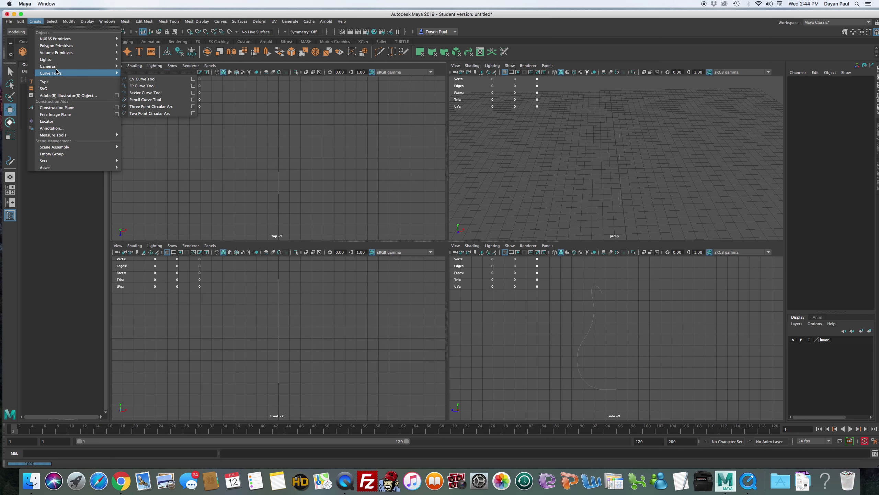
left_click(164, 107)
left_click(261, 191)
left_click(230, 185)
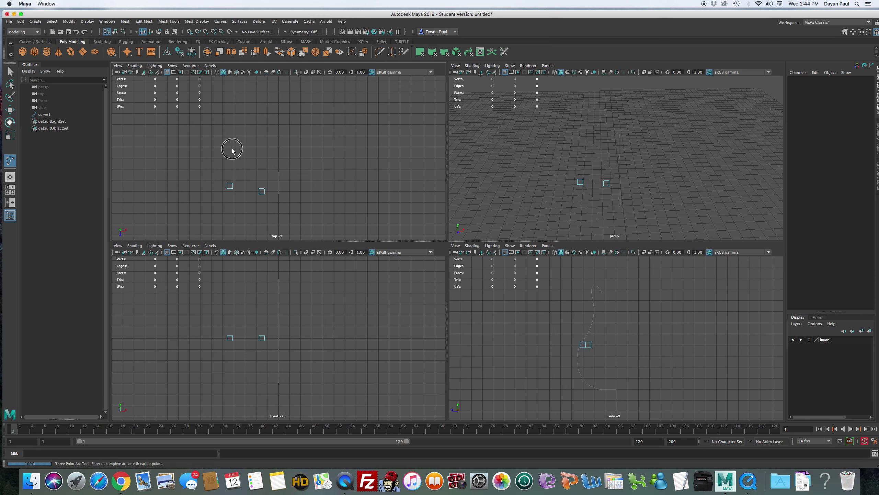
left_click_drag(238, 140, 256, 158)
- Reshape the arc into an almost closed circle of about 2.9 cm radius by moving its middle point outward, and finish editing it
left_click_drag(229, 186, 200, 178)
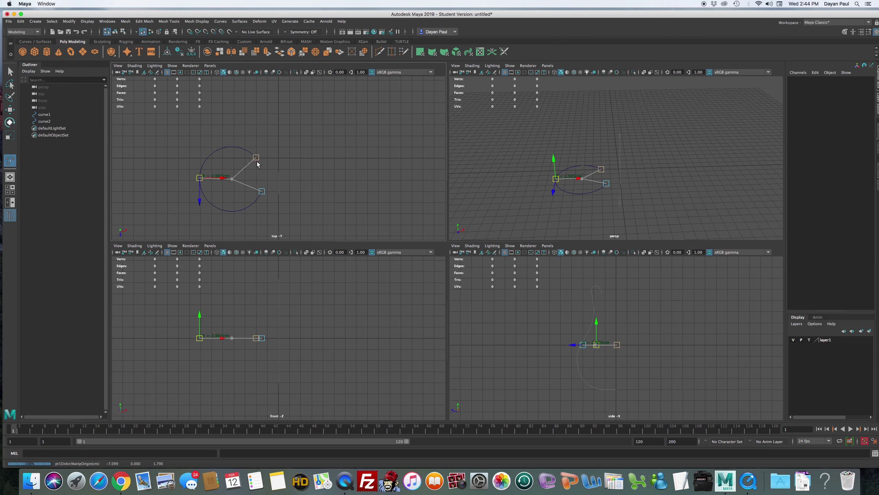
left_click_drag(259, 160, 257, 157)
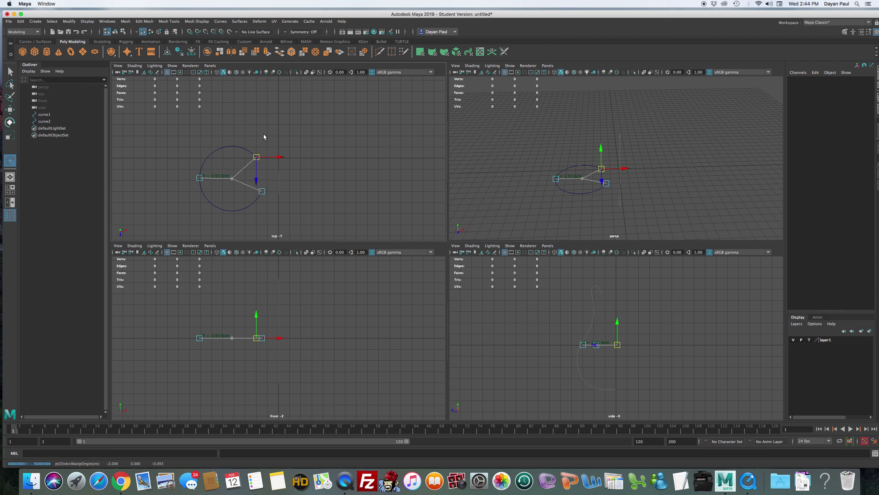
left_click(10, 72)
left_click(294, 134)
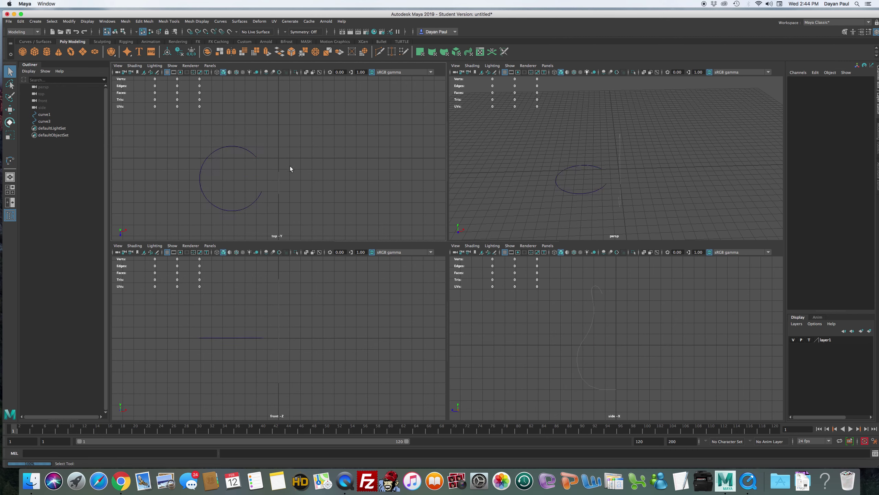
- Begin a CV curve in the top view with its first point snapped to the upper end of the arc
middle_click_drag(309, 160, 313, 185, "alt")
right_click_drag(336, 166, 173, 166, "alt")
left_click(35, 21)
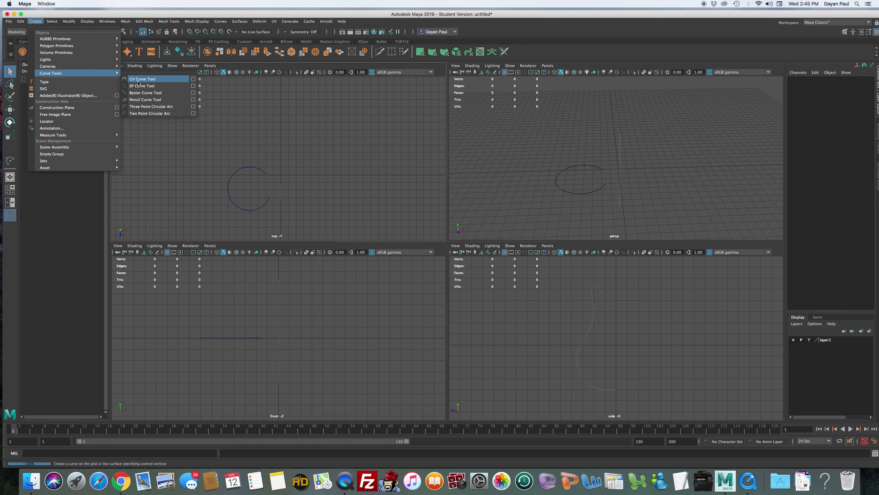
left_click(138, 80)
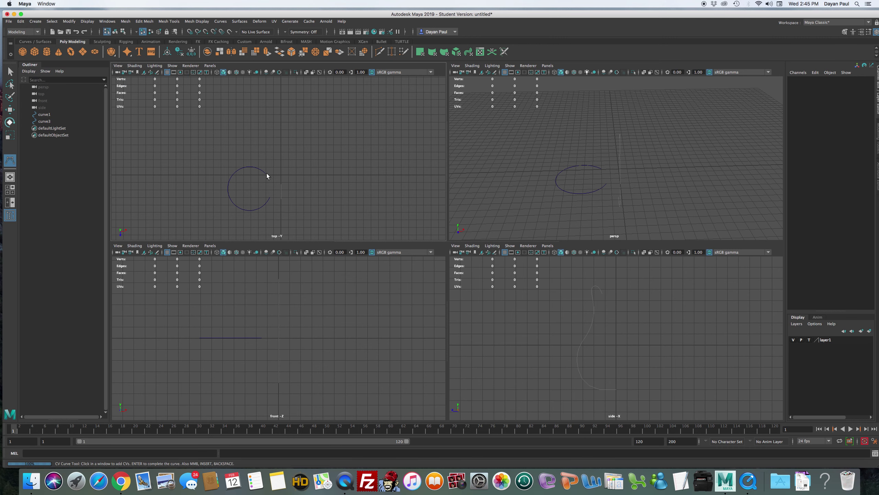
key("c")
mouse_move(256, 167)
left_mouse_down()
mouse_move(276, 190)
mouse_move(234, 165)
mouse_move(225, 196)
mouse_move(267, 176)
mouse_move(291, 196)
mouse_move(269, 176)
left_mouse_up()
- Add four more CVs curving upward from the arc, snap the last one to the grid on the Z axis, and complete the curve
left_click(259, 154)
left_click(257, 127)
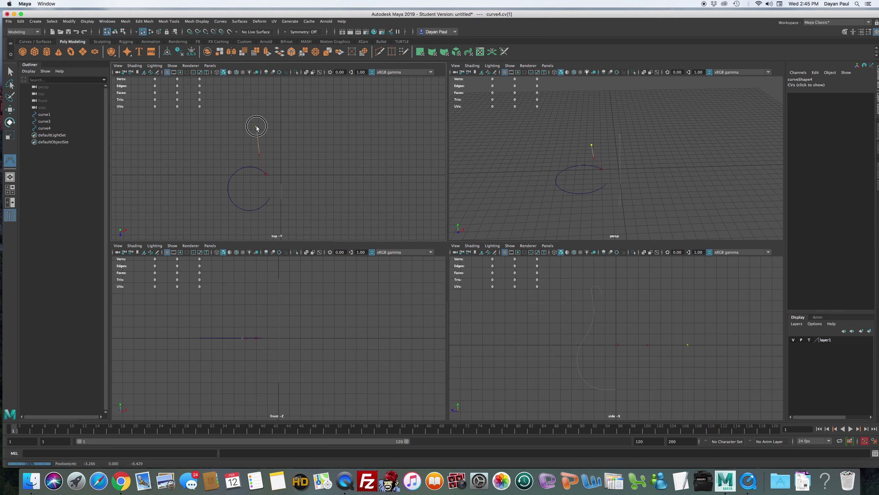
left_click(269, 110)
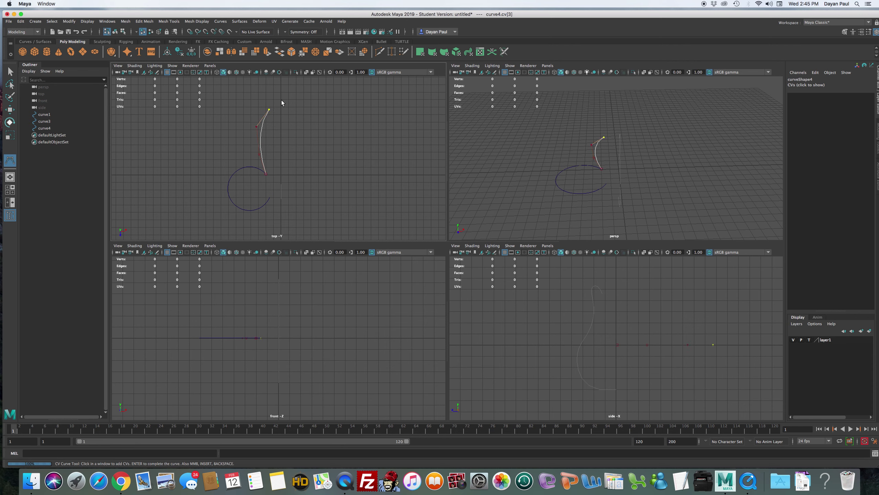
key("x")
left_click(280, 100)
key("q")
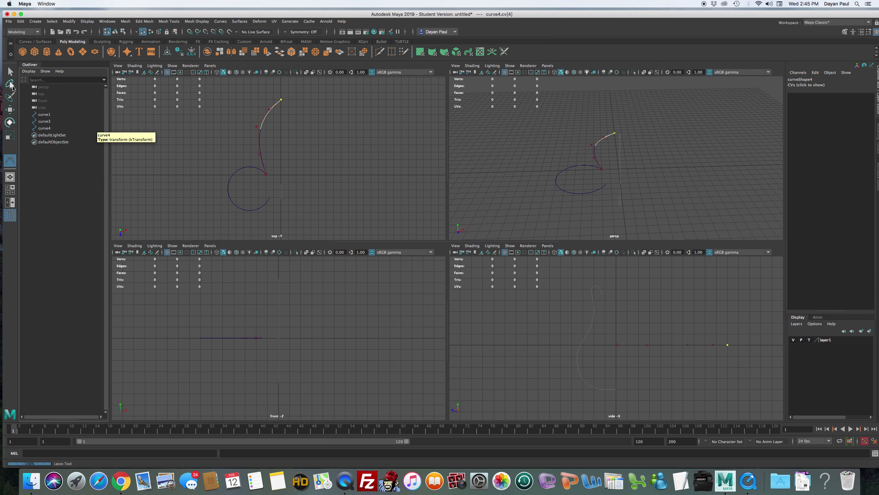
left_click(96, 128)
left_click(266, 180)
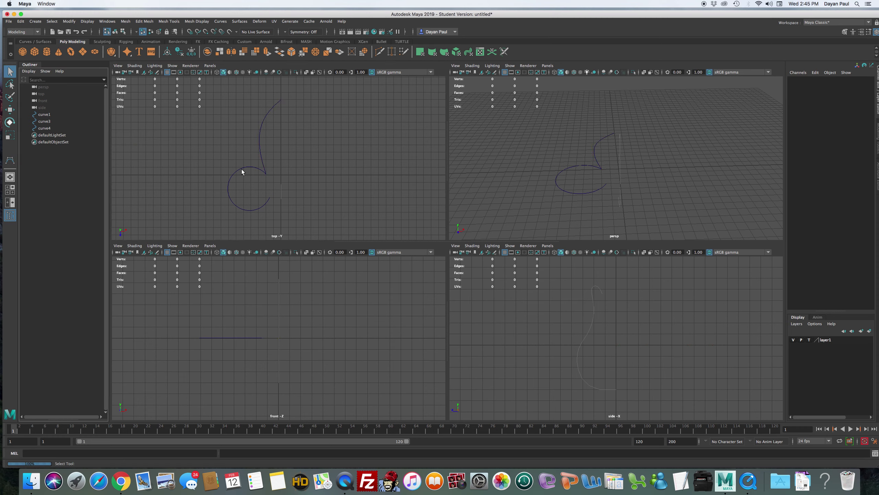
- Select the circular arc and the new CV curve, and attach them into one curve
left_click(243, 170)
left_click(261, 161)
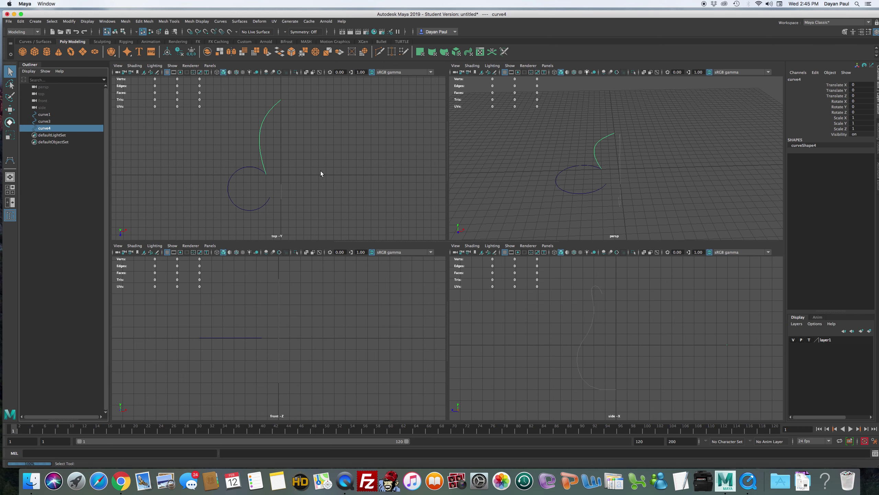
left_click(321, 173)
left_click(259, 171)
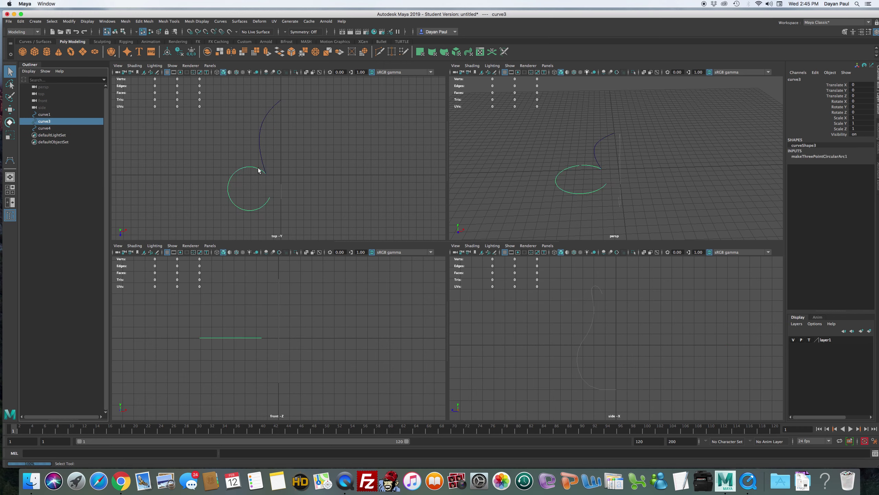
left_click(259, 149, "shift")
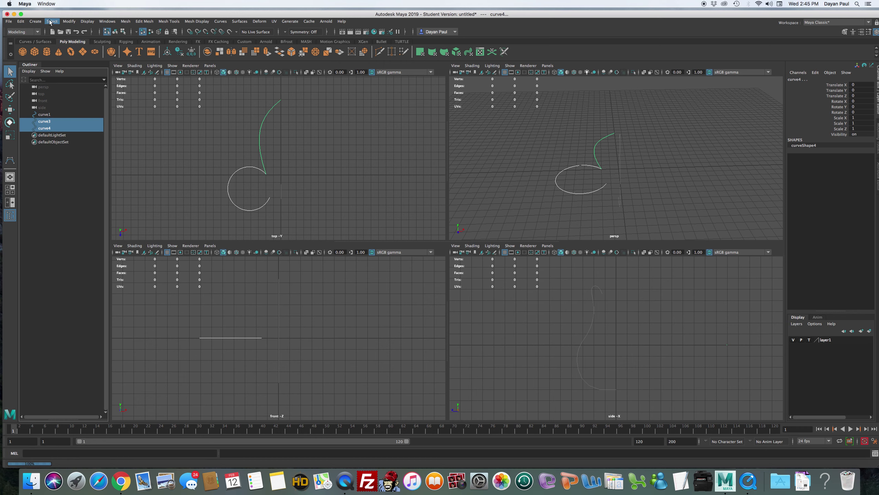
left_click(218, 22)
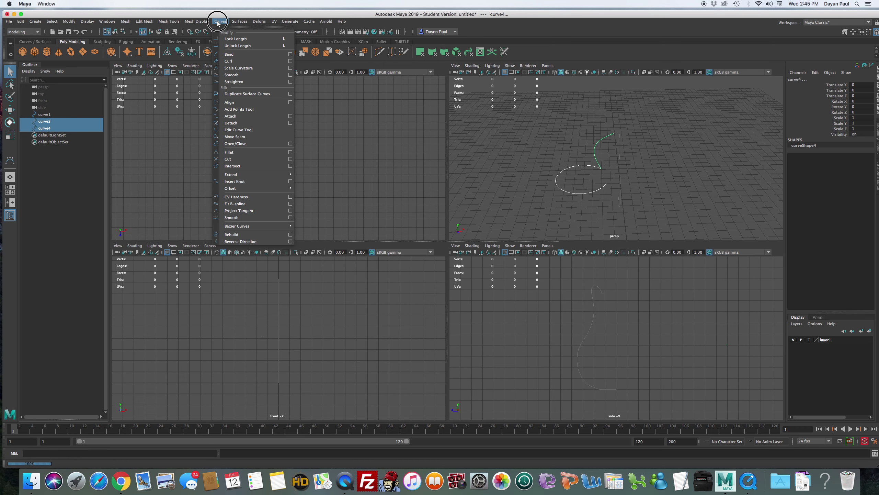
left_click(243, 116)
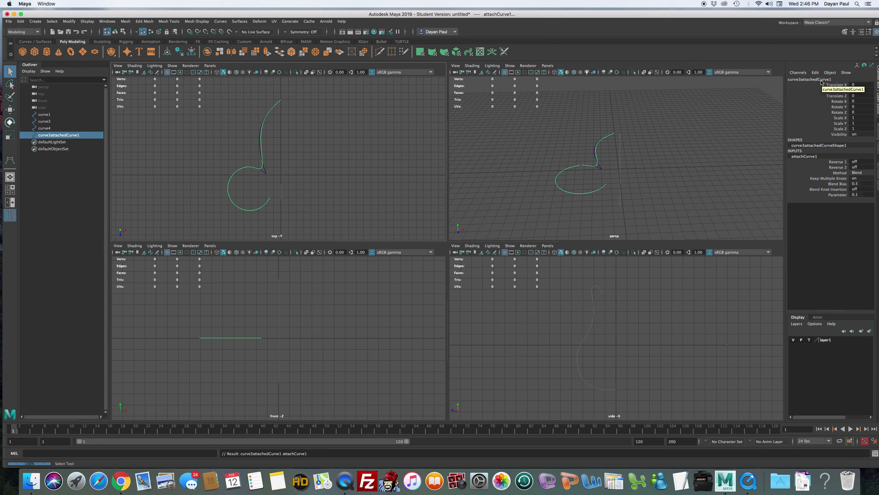
- Try moving the original arc sideways along X to check that it is separate, and undo the move
left_click(602, 169)
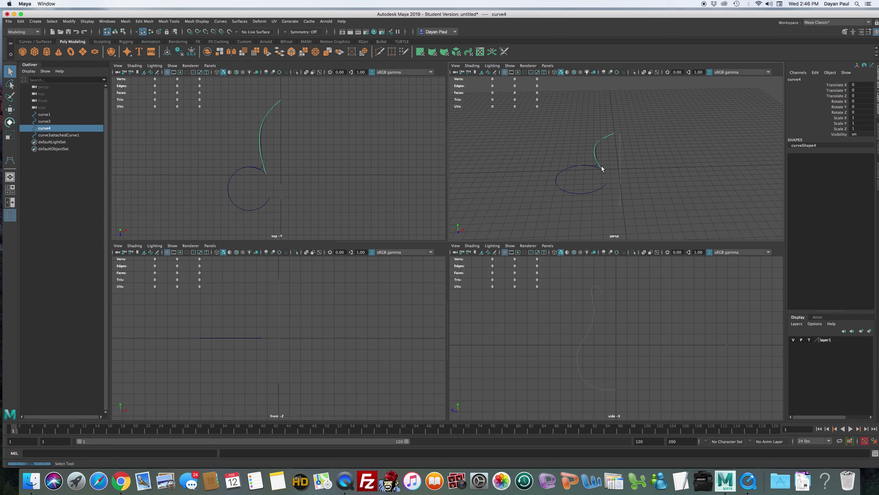
left_click(589, 193)
key("w")
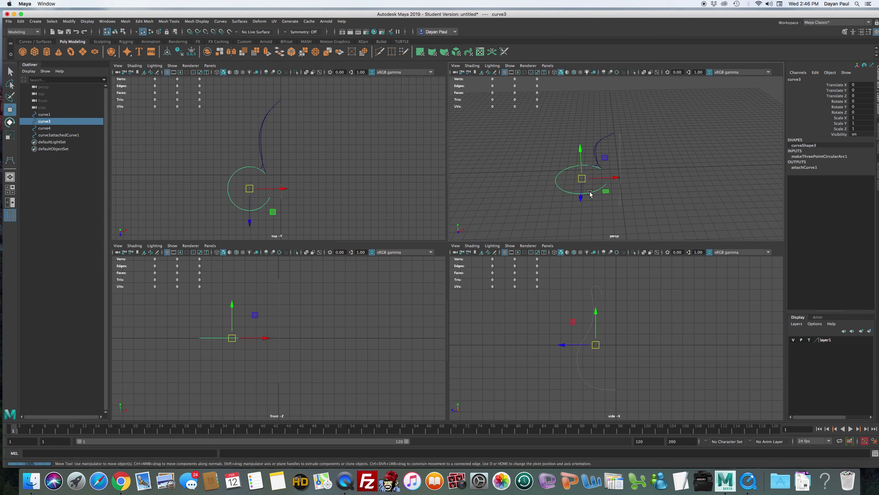
left_click_drag(590, 178, 643, 187)
key("super+z")
left_click(694, 179)
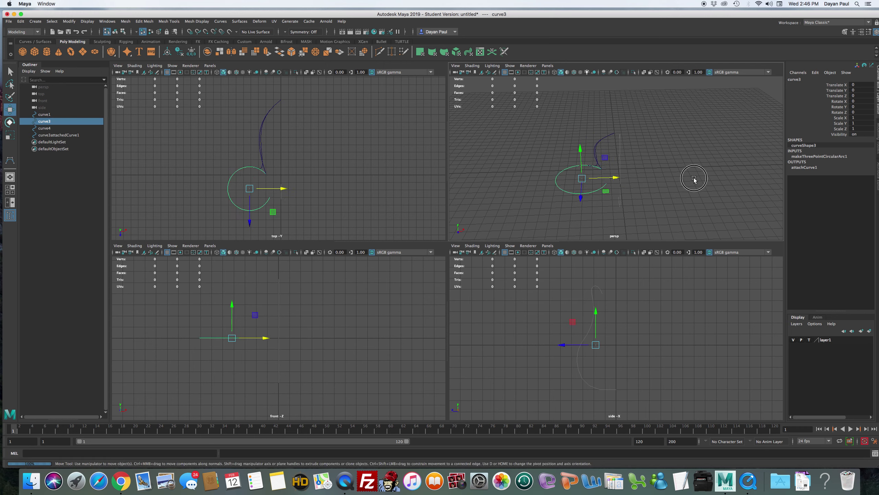
- Set the attached curve's attach method to Connect in its attachCurve1 attributes
left_click(605, 138)
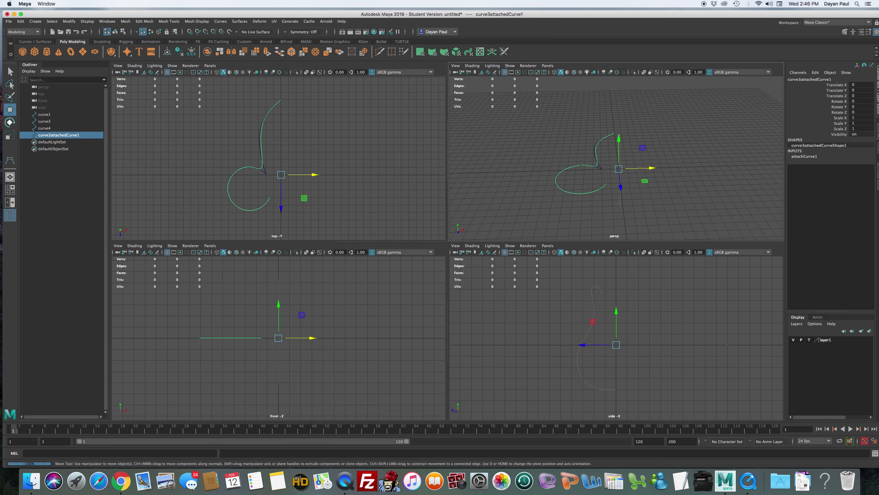
left_click(844, 32)
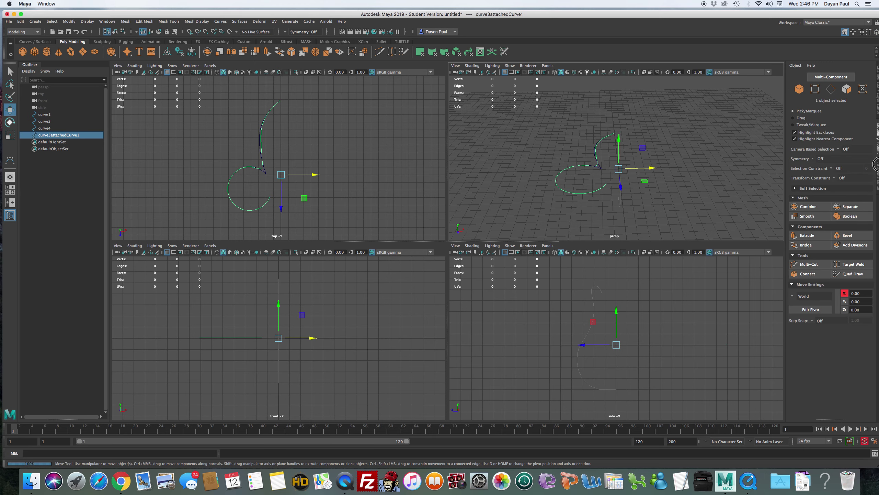
key("ctrl+a")
mouse_move(793, 14)
left_mouse_down()
mouse_move(778, 7)
mouse_move(789, 9)
left_mouse_up()
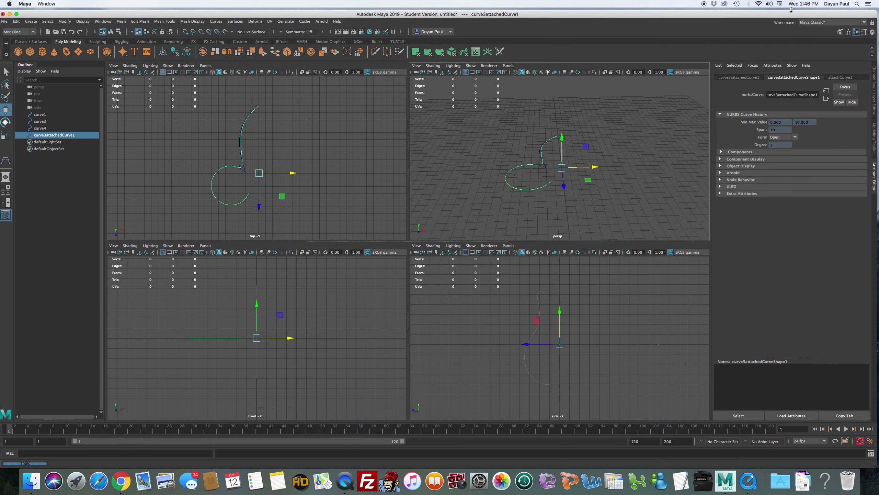
left_click(835, 78)
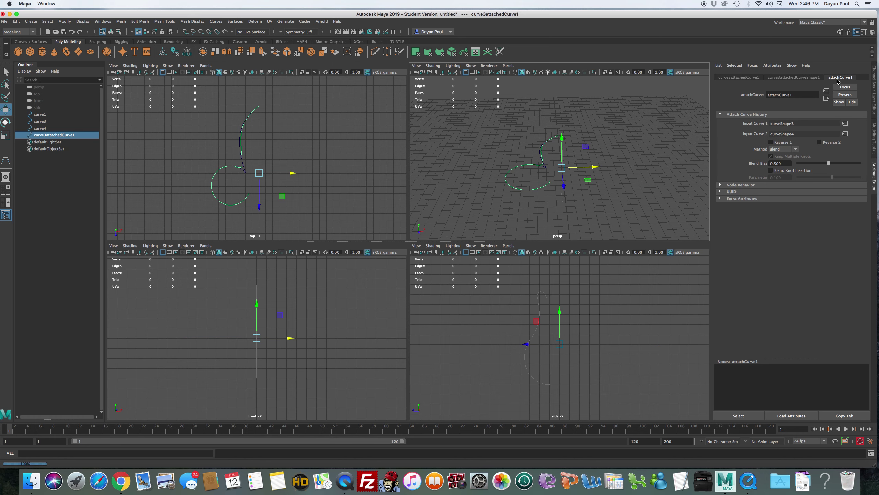
left_click(562, 146)
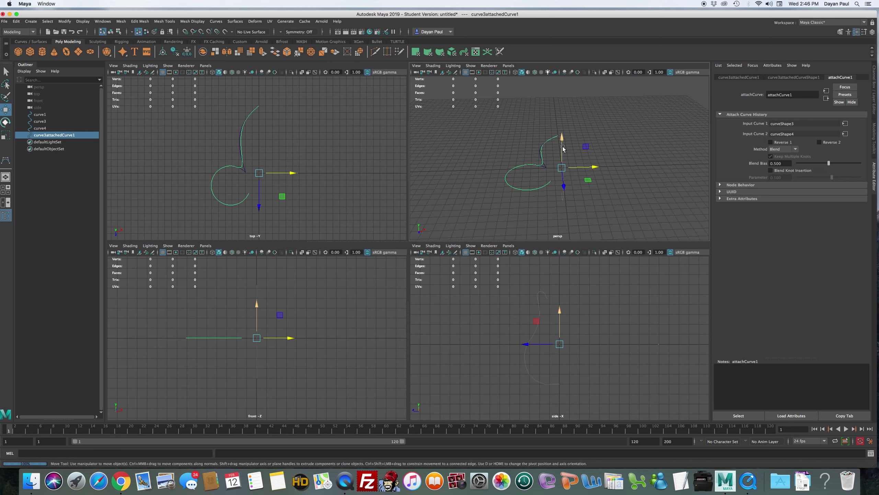
left_click(783, 150)
left_click(778, 157)
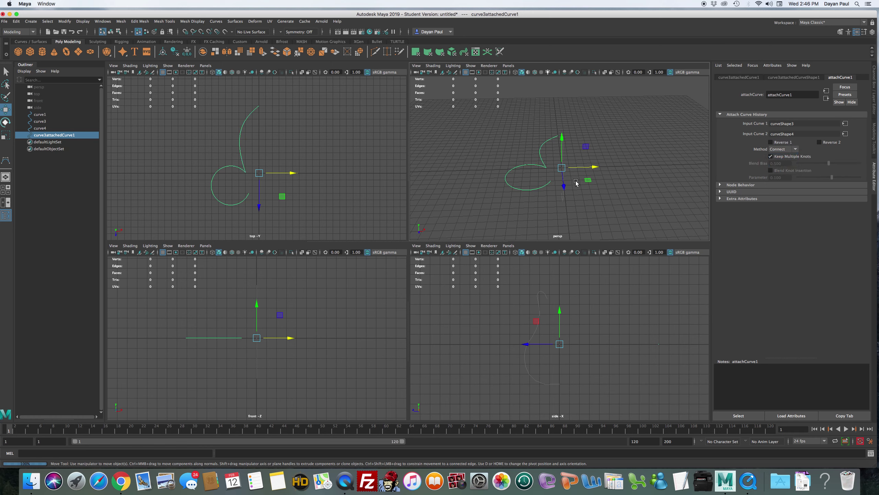
left_click(335, 176)
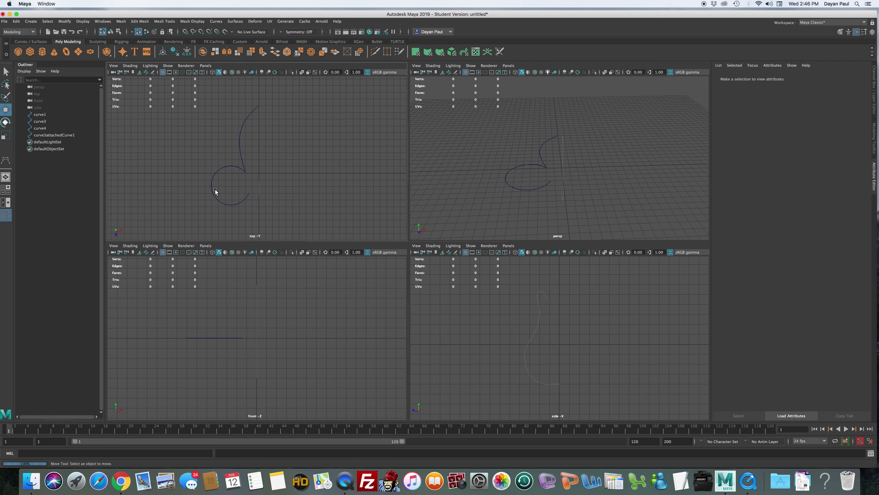
left_click(540, 165)
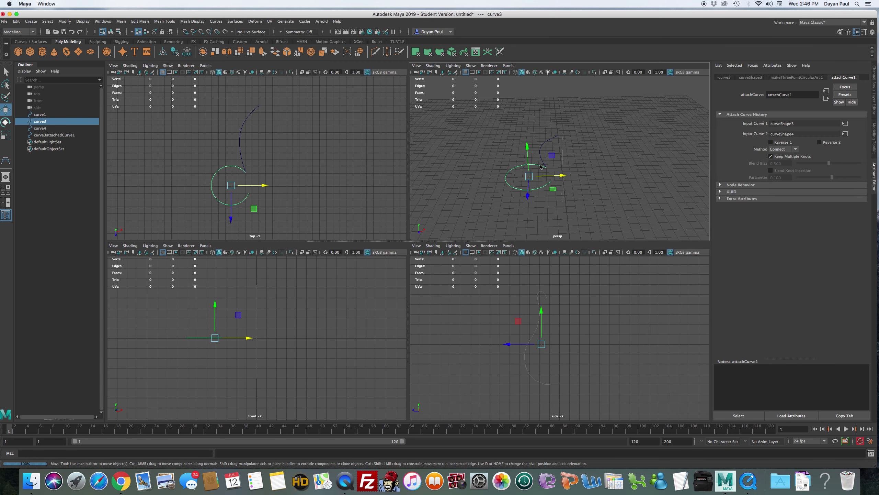
left_click(652, 157)
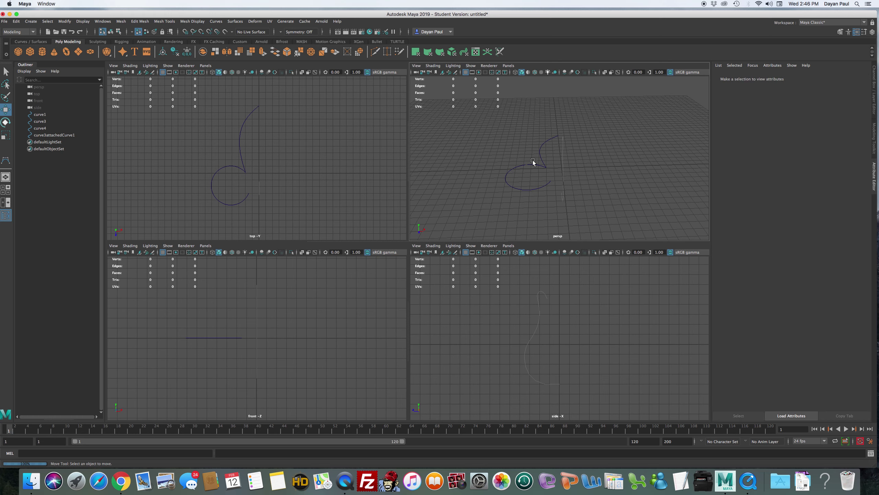